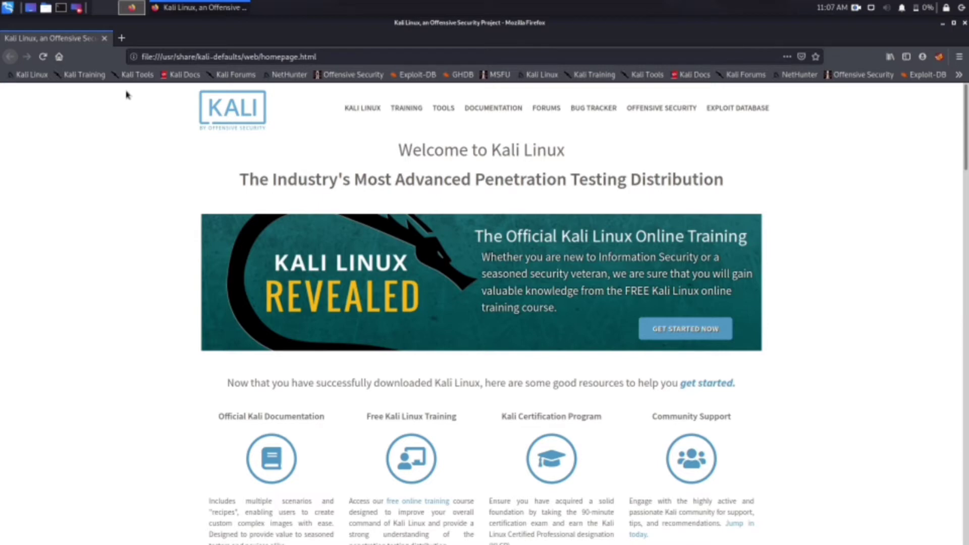
# Step: Select the Kali homepage's web address in the address bar for editing
pyautogui.doubleClick(307, 57)
# Step: Replace the current address with google.com and load the Google homepage
pyautogui.click(307, 57)
pyautogui.hotkey('ctrl', 'a')
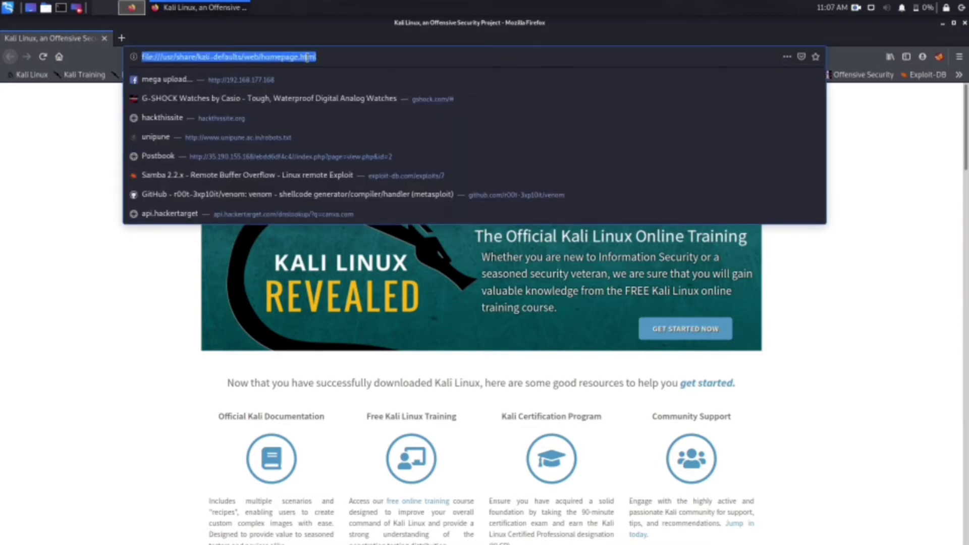
pyautogui.write('google.com')
pyautogui.press('Return')
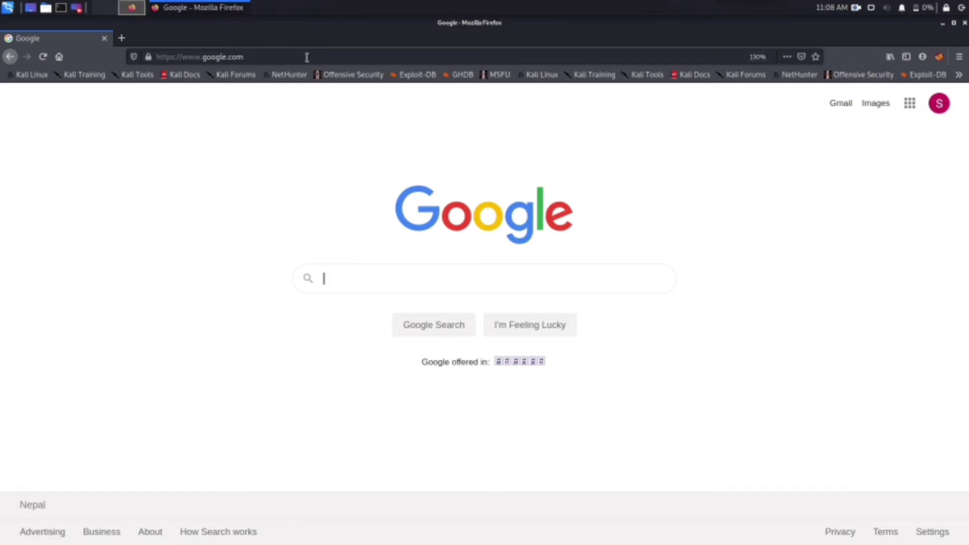
# Step: Search Google for 'hackthissite', open the HackThisSite.org result and go to its Register page
pyautogui.write('hack')
pyautogui.press('Down')
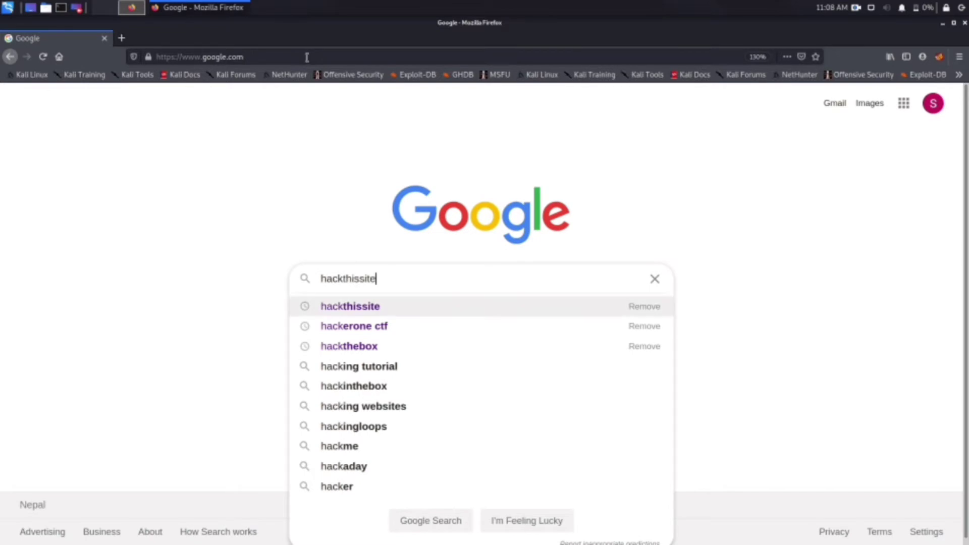
pyautogui.press('Return')
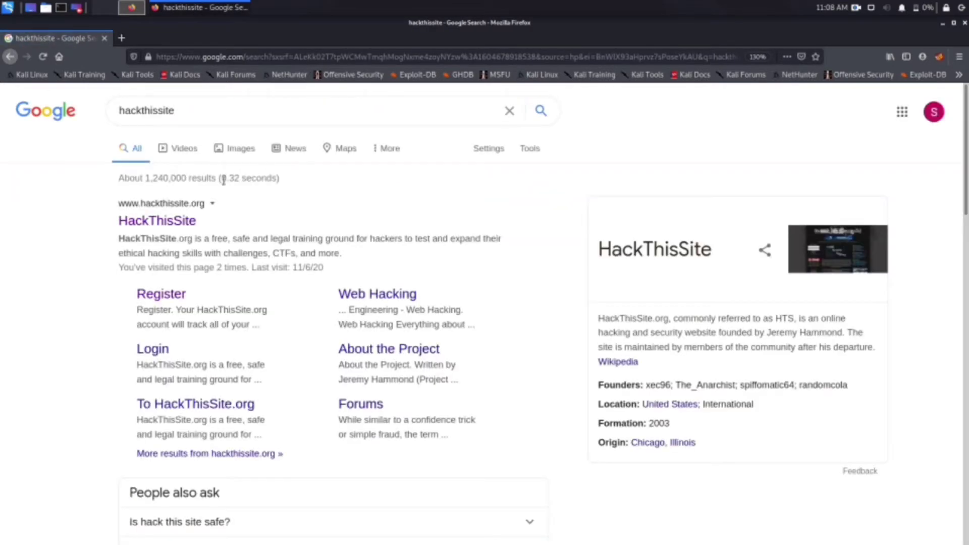
pyautogui.click(181, 222)
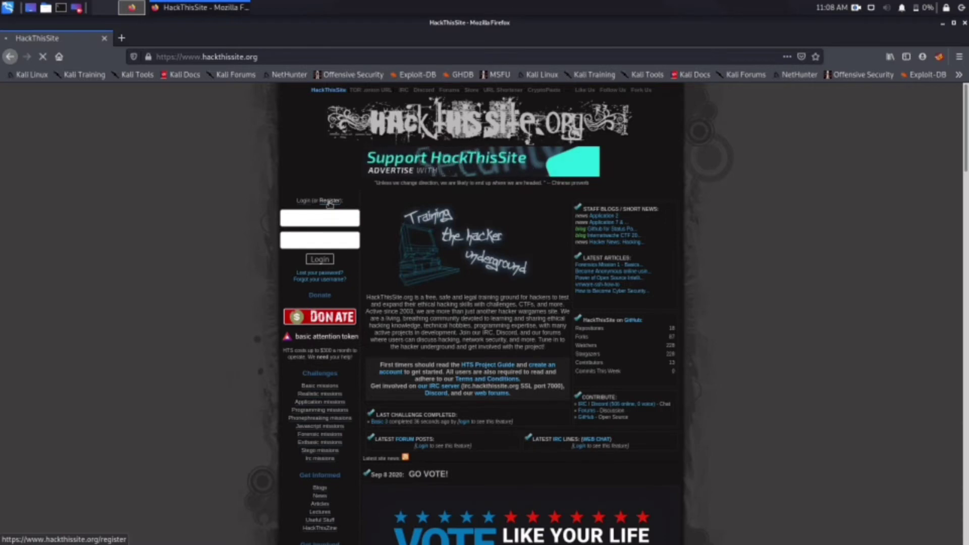
pyautogui.click(329, 201)
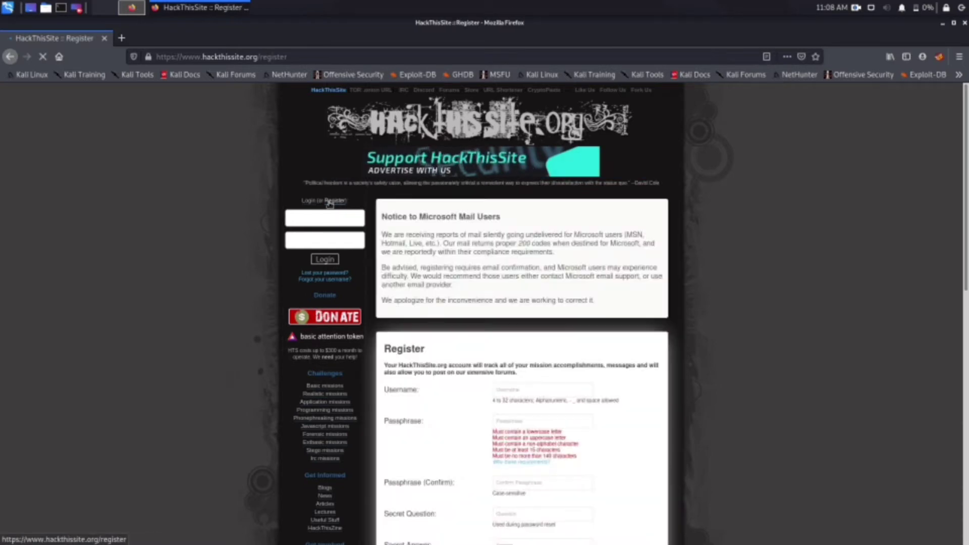
# Step: Enter the new account's username in the Username field, correcting a typo
pyautogui.click(567, 389)
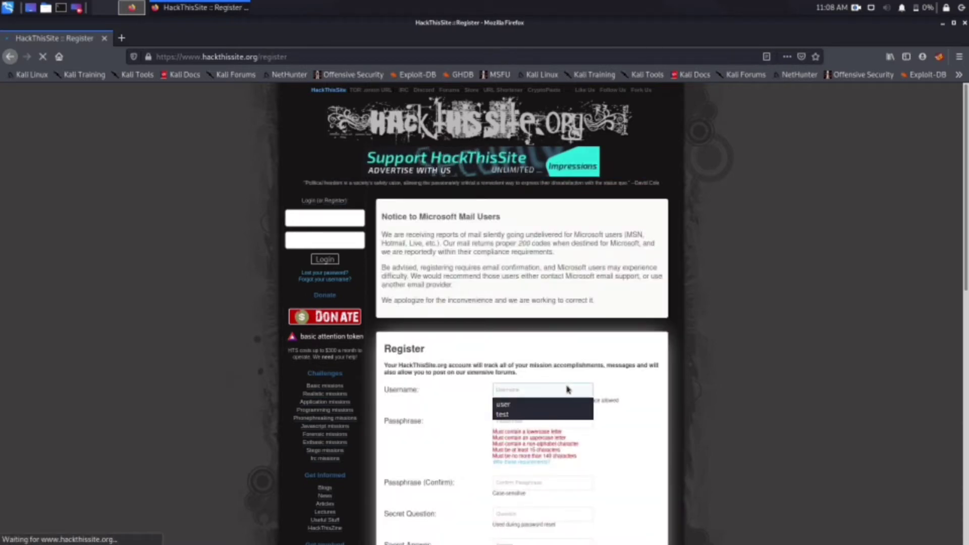
pyautogui.write('rj')
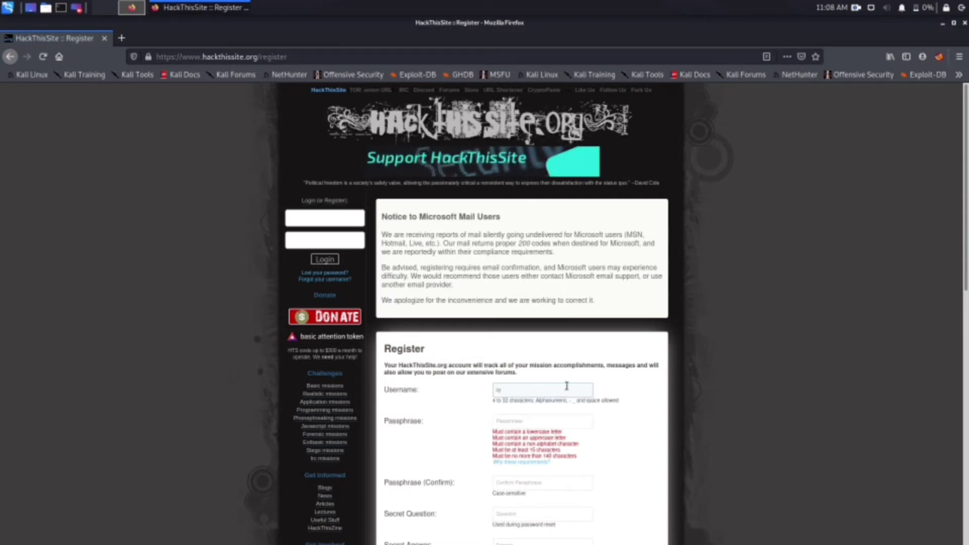
pyautogui.write('dwowaj')
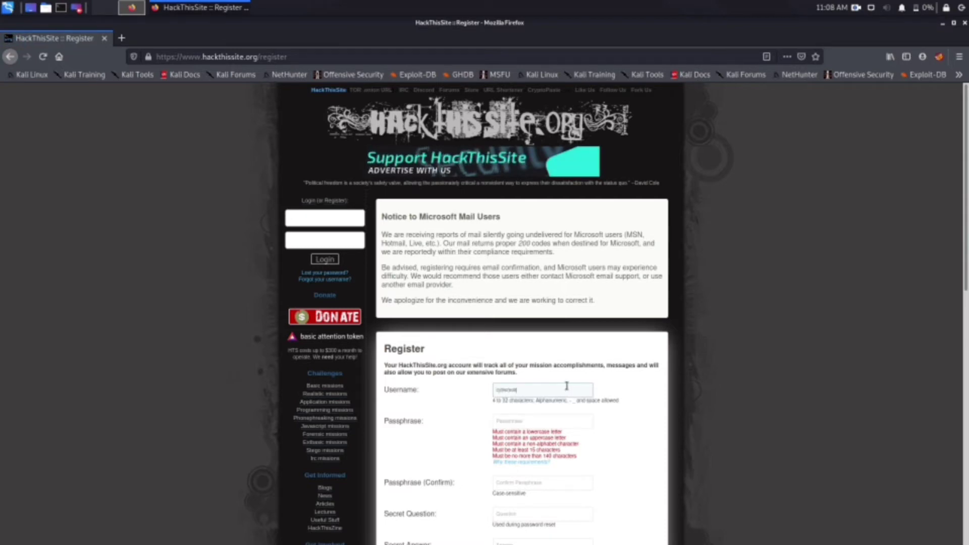
pyautogui.press('BackSpace')
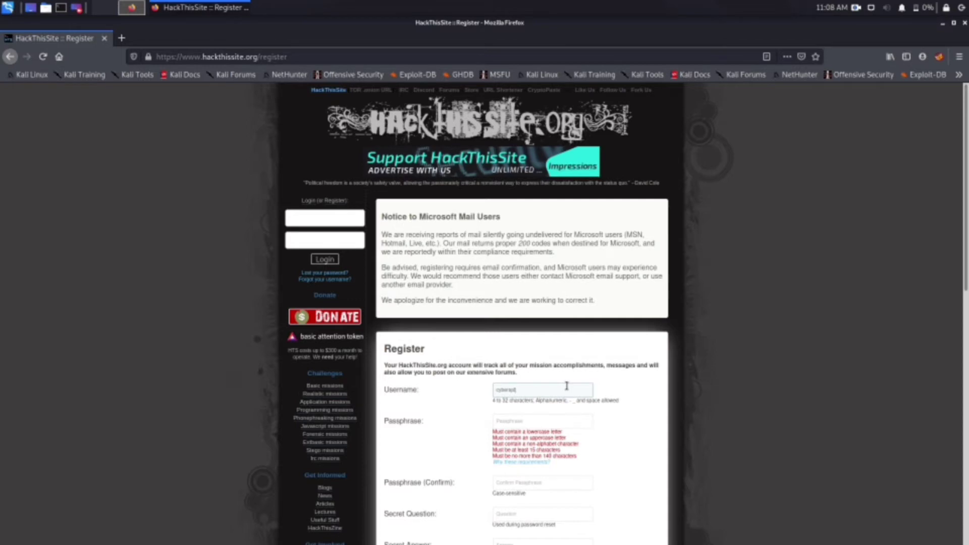
# Step: Enter a passphrase meeting all the listed rules and start retyping it in Passphrase (Confirm)
pyautogui.press('Tab')
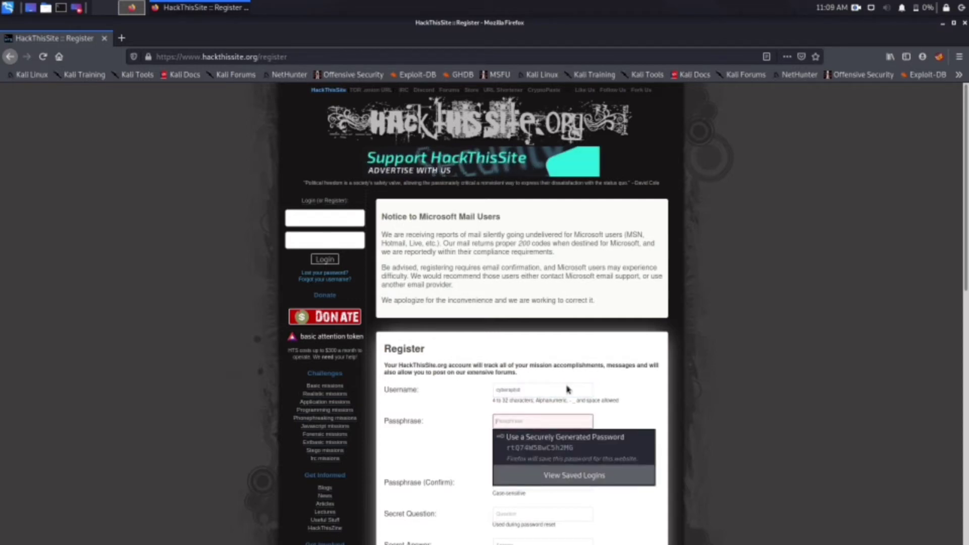
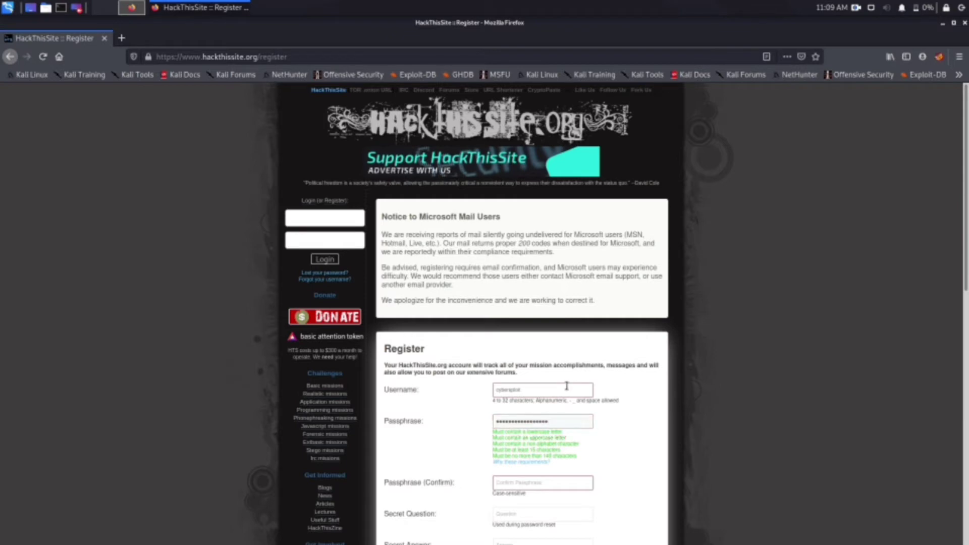
pyautogui.click(541, 483)
pyautogui.write('a')
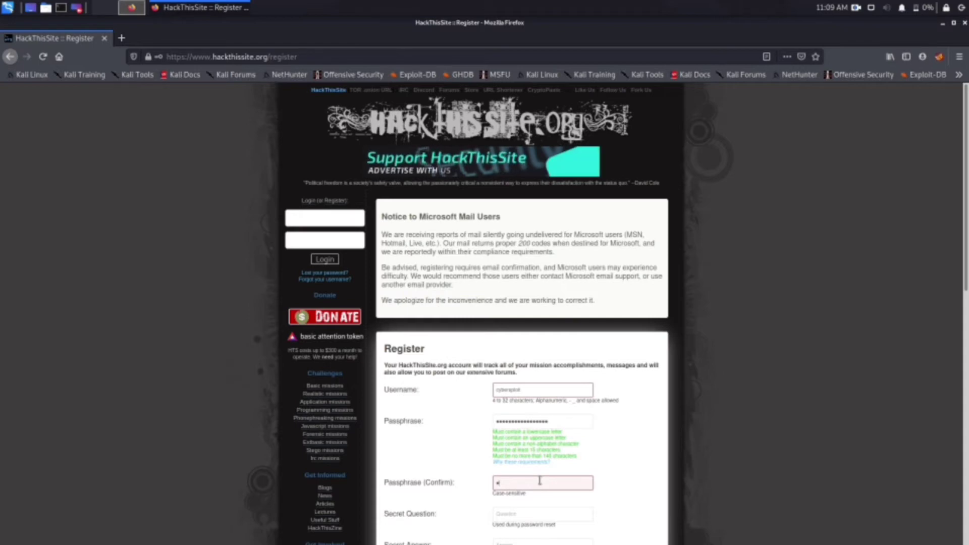
pyautogui.write('*******')
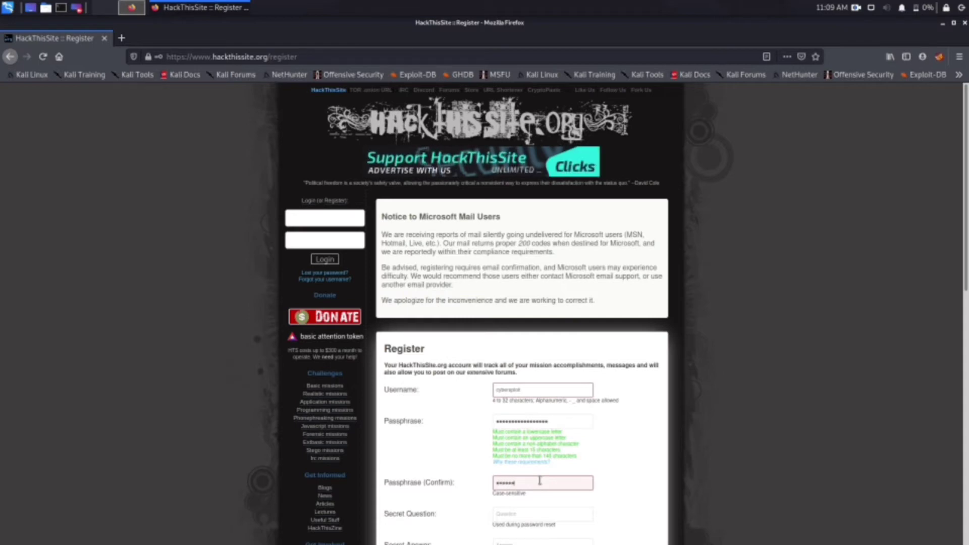
pyautogui.write('********')
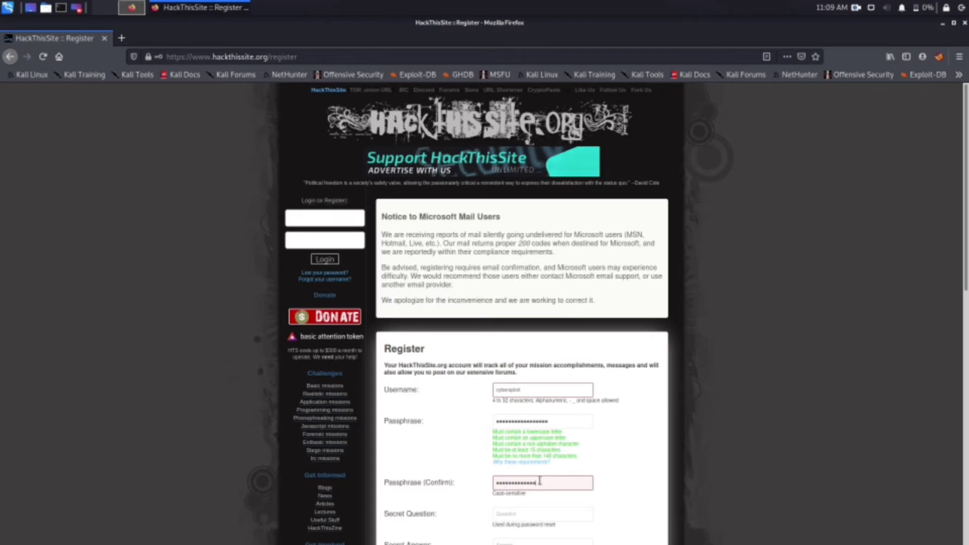
pyautogui.write('*')
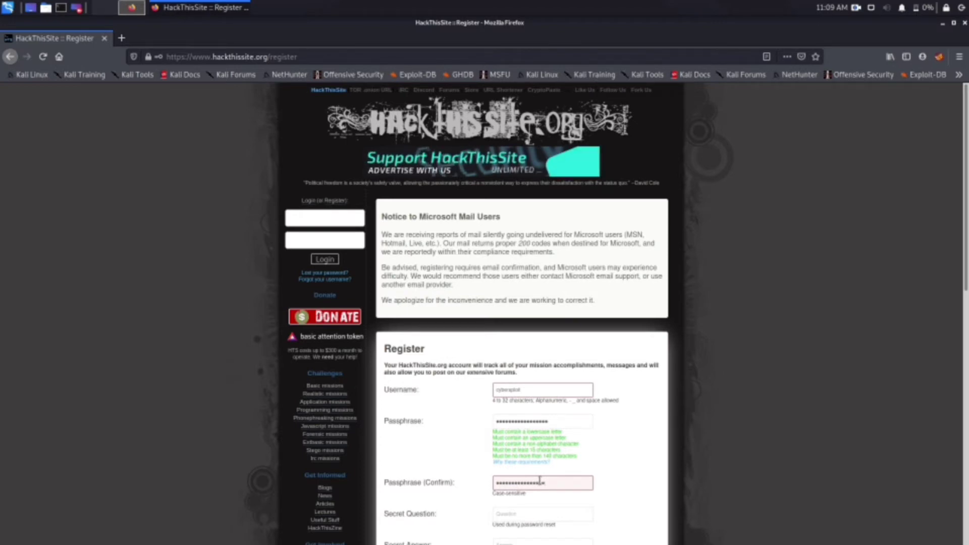
pyautogui.write('*')
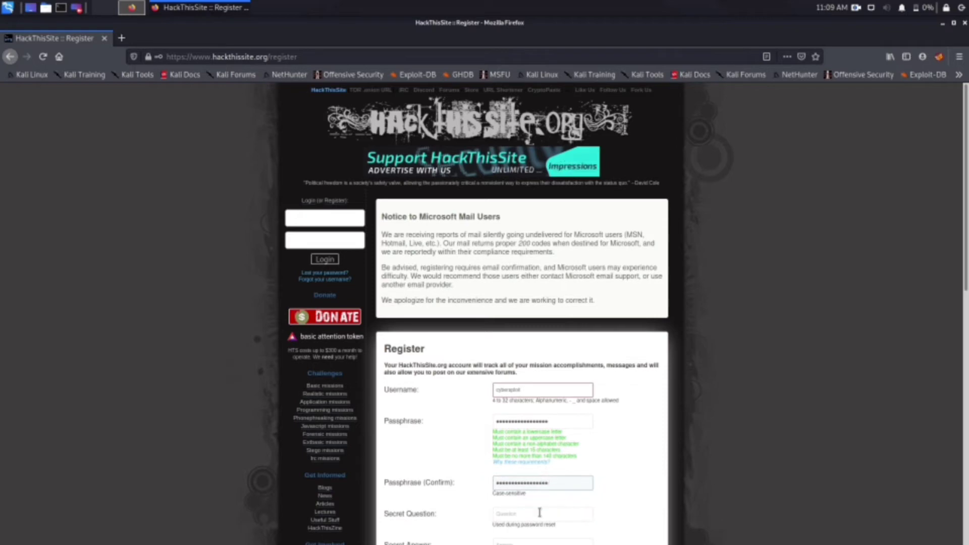
# Step: Finish the passphrase confirmation, then enter a secret question and its answer twice
pyautogui.click(538, 515)
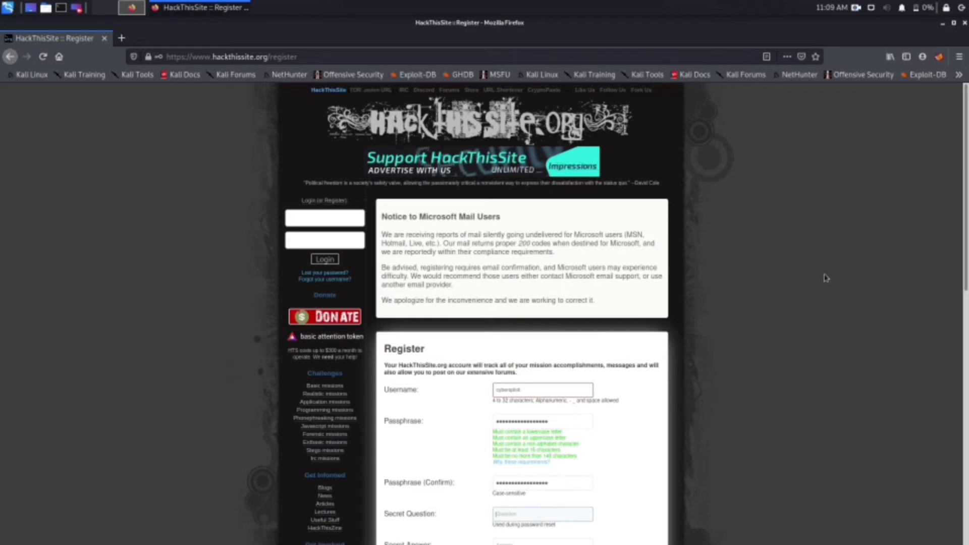
pyautogui.scroll(-2, 967, 275)
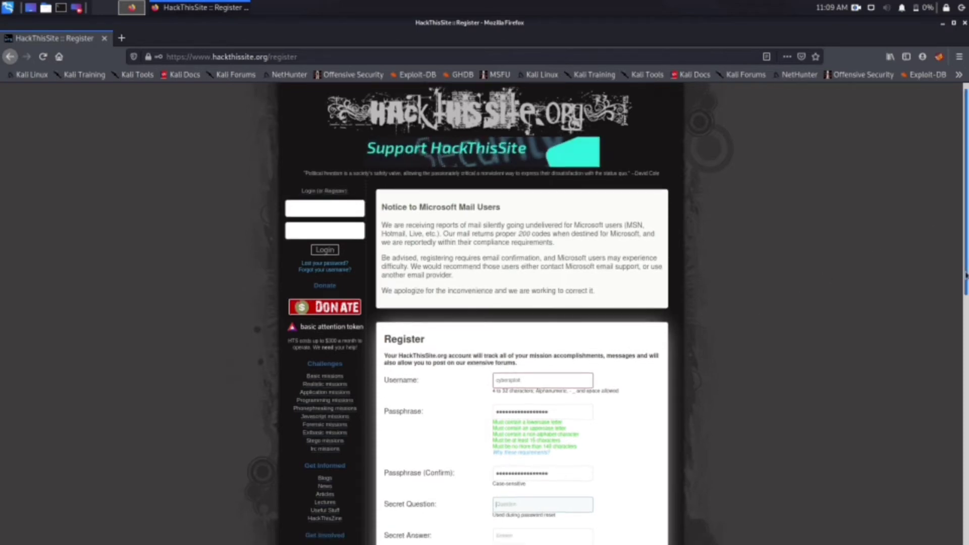
pyautogui.moveTo(966, 275); pyautogui.dragTo(966, 357)
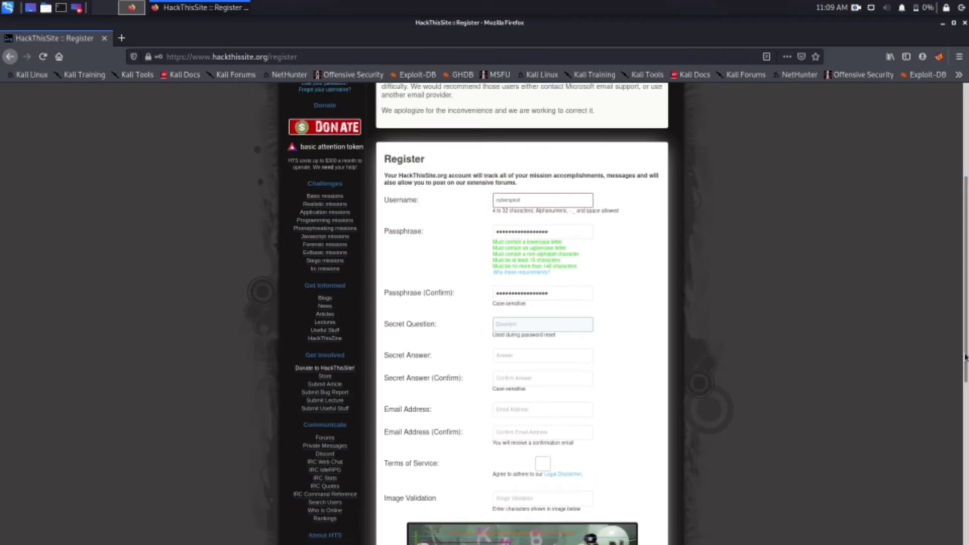
pyautogui.write('wha')
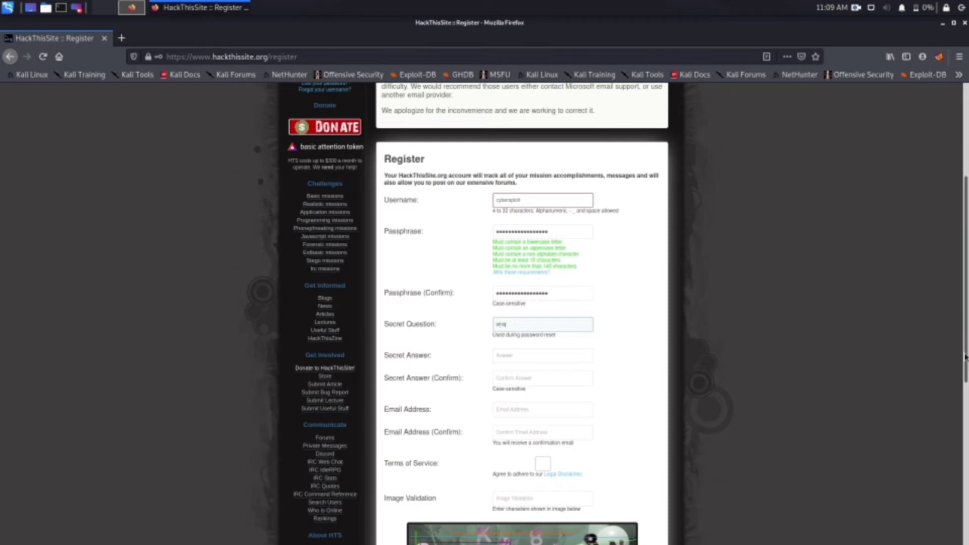
pyautogui.write('t is')
pyautogui.write(' you')
pyautogui.write('r mo')
pyautogui.press('Tab')
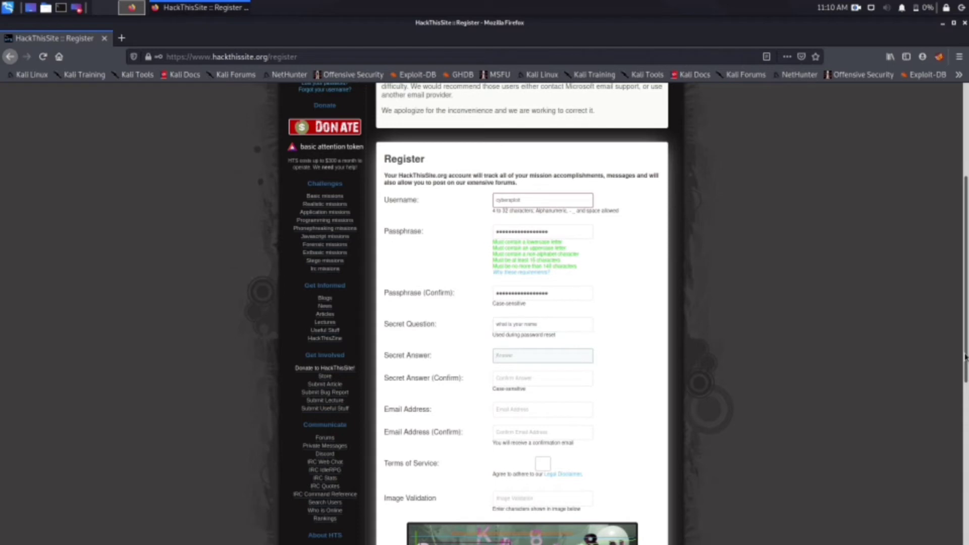
pyautogui.press('Tab')
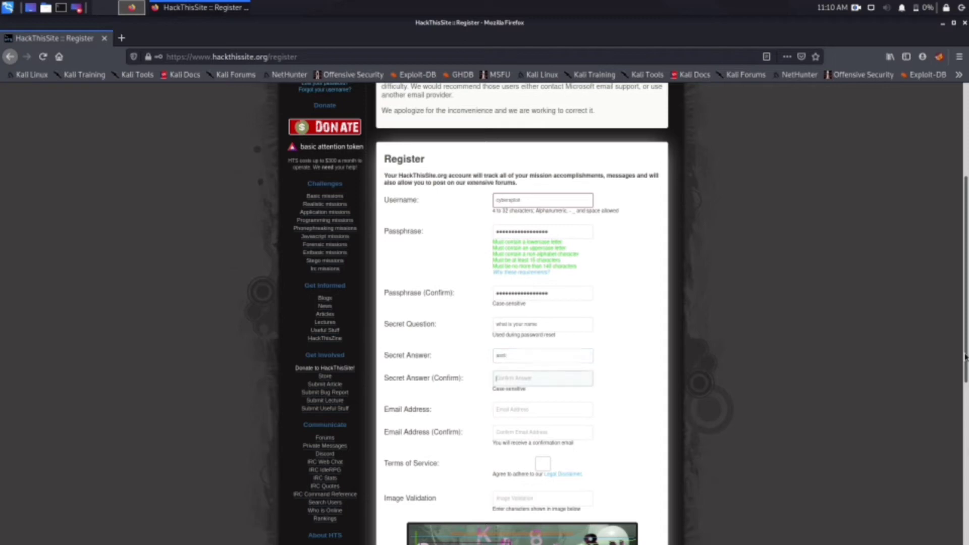
# Step: Fill the Email Address from the autocomplete suggestion and start typing its confirmation
pyautogui.press('Tab')
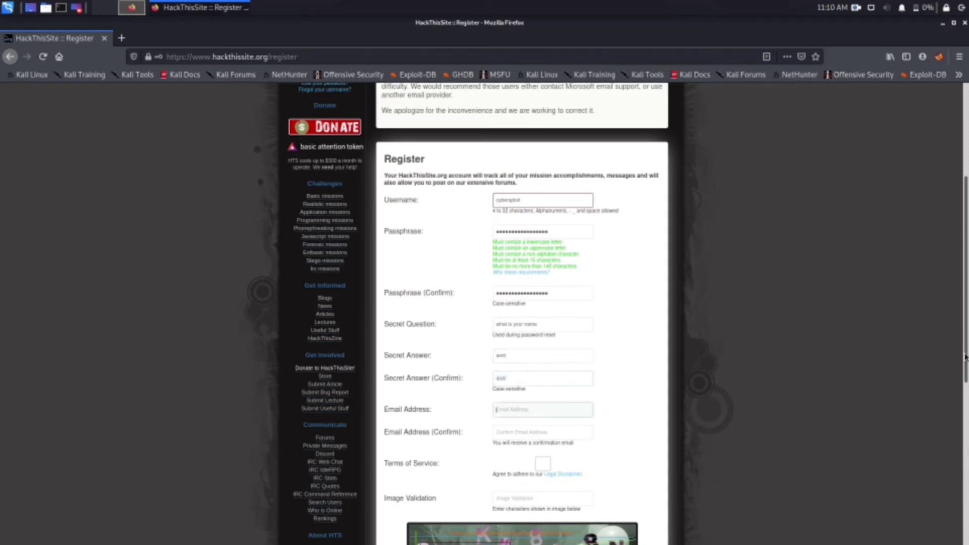
pyautogui.write('samsa')
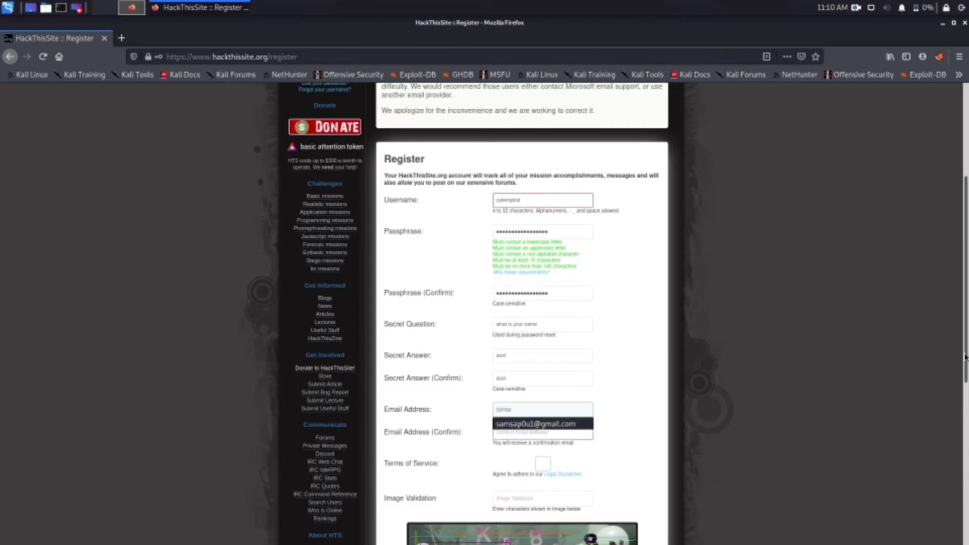
pyautogui.press('Down')
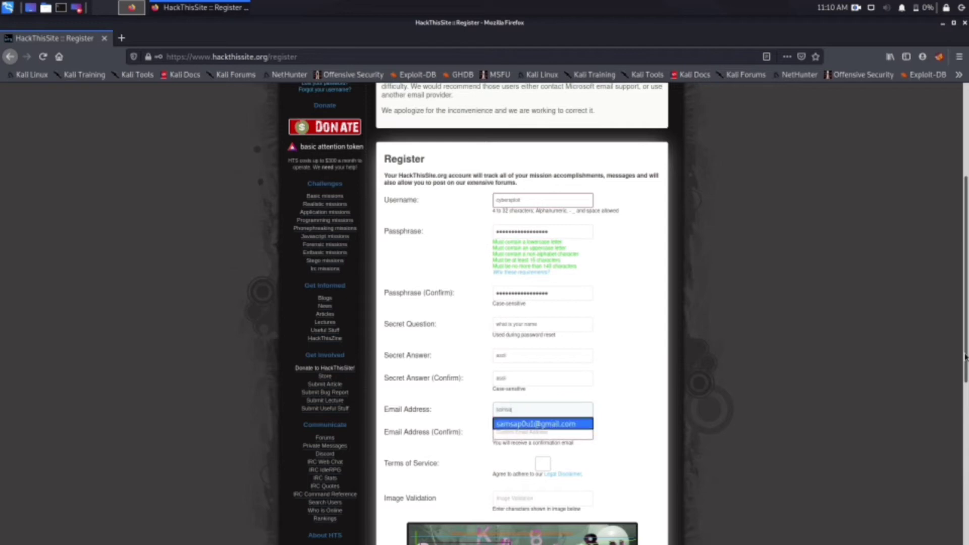
pyautogui.press('Return')
pyautogui.press('Tab')
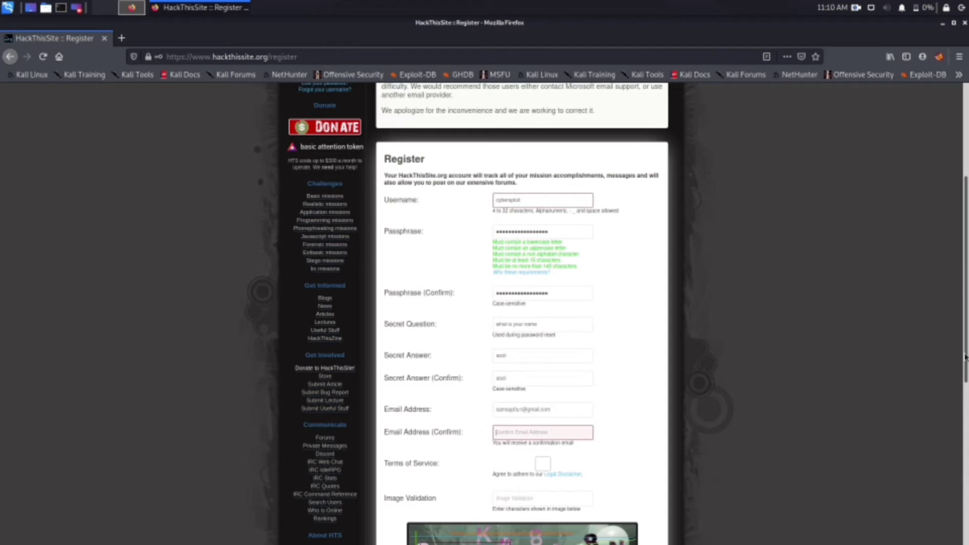
pyautogui.write('sam')
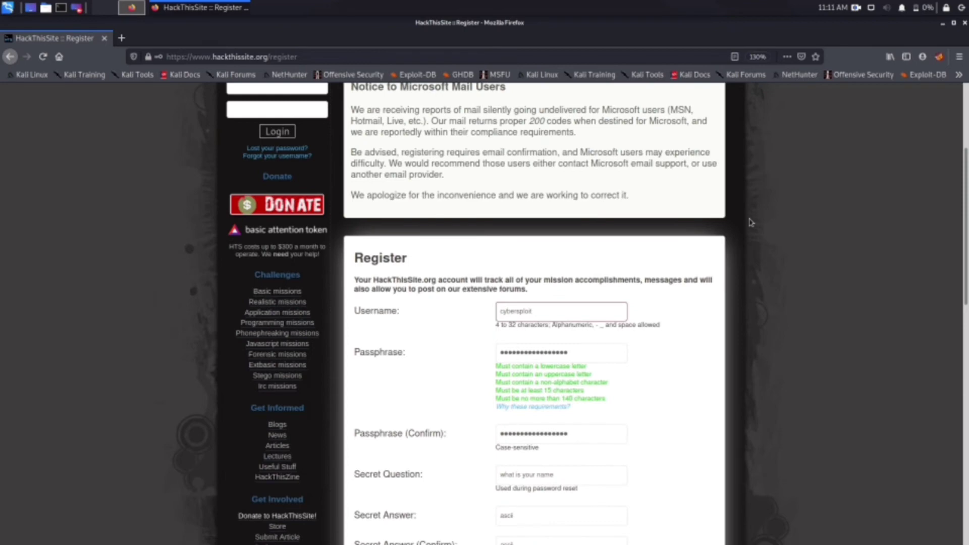
# Step: Zoom in on the page, complete the confirmation email and accept the Terms of Service
pyautogui.hotkey('ctrl', '+')
pyautogui.scroll(-6, 796, 254)
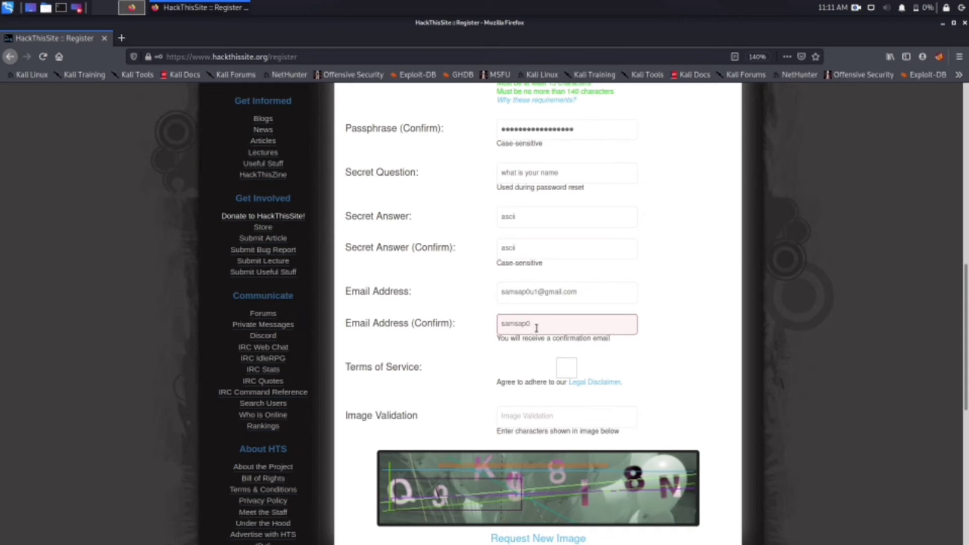
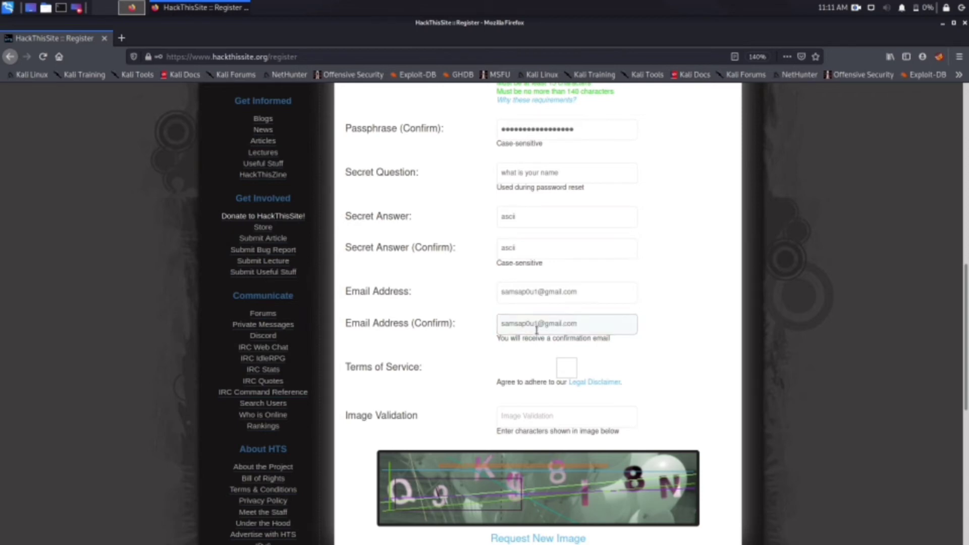
pyautogui.click(566, 367)
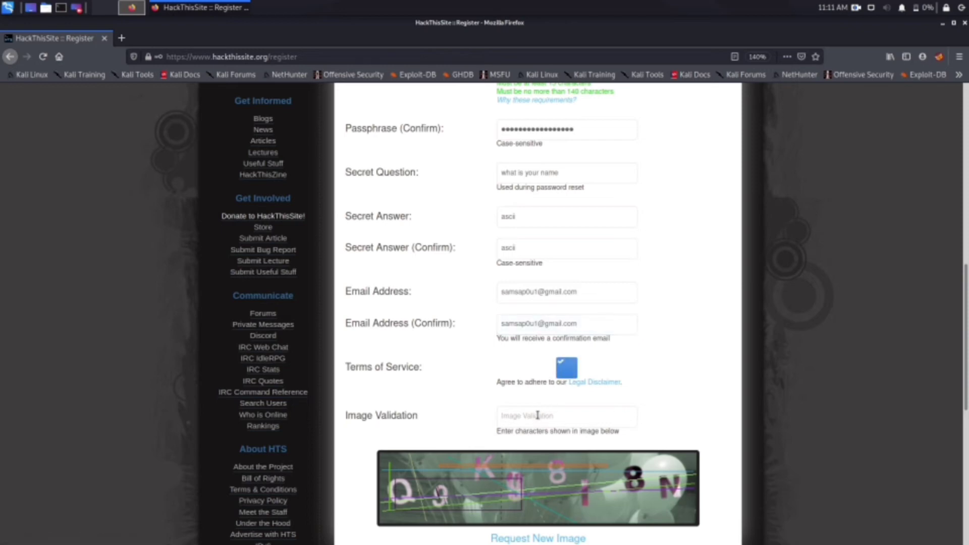
# Step: Enter the captcha characters in the Image Validation field
pyautogui.scroll(-2, 538, 415)
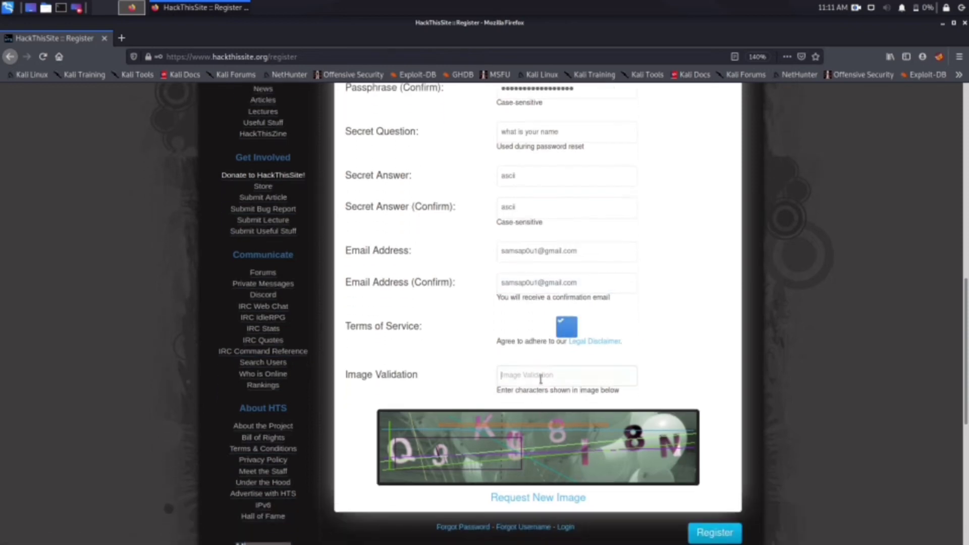
pyautogui.click(541, 378)
pyautogui.write('Q9K9818N')
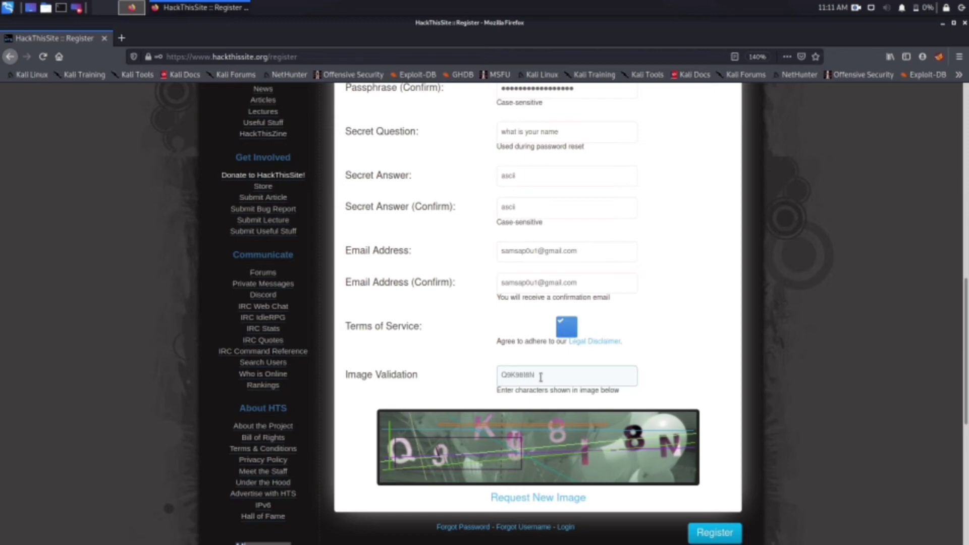
pyautogui.scroll(-3, 547, 238)
pyautogui.scroll(1, 608, 358)
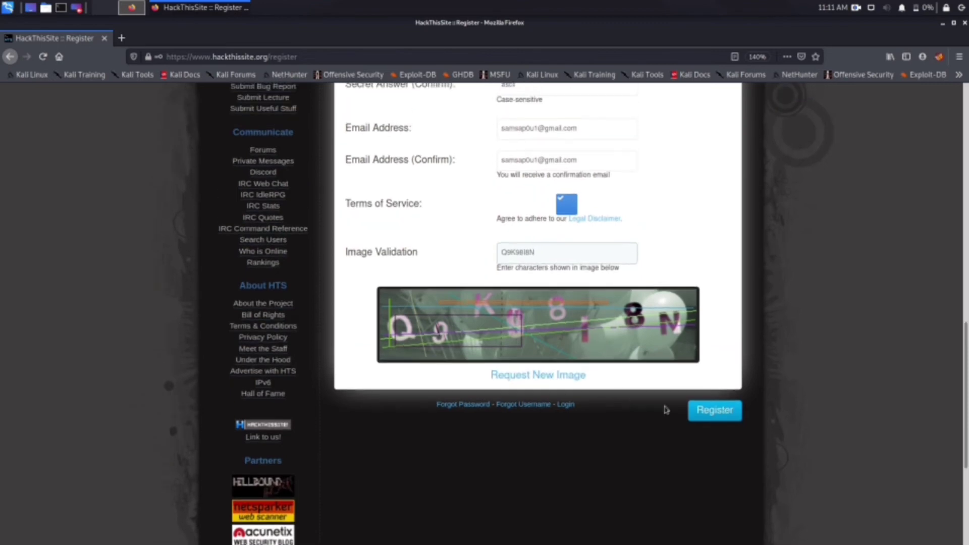
# Step: Submit the registration form and save the new login in Firefox
pyautogui.click(713, 412)
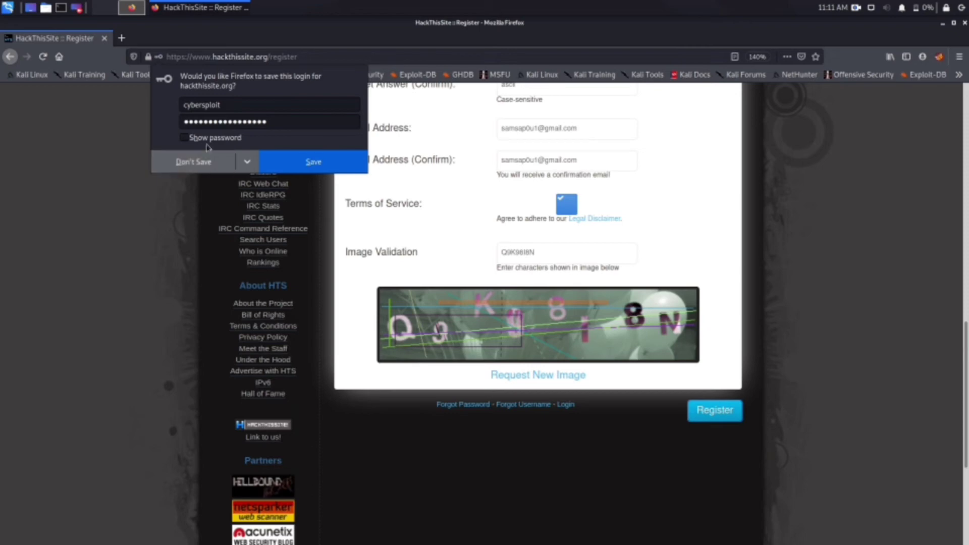
pyautogui.click(310, 161)
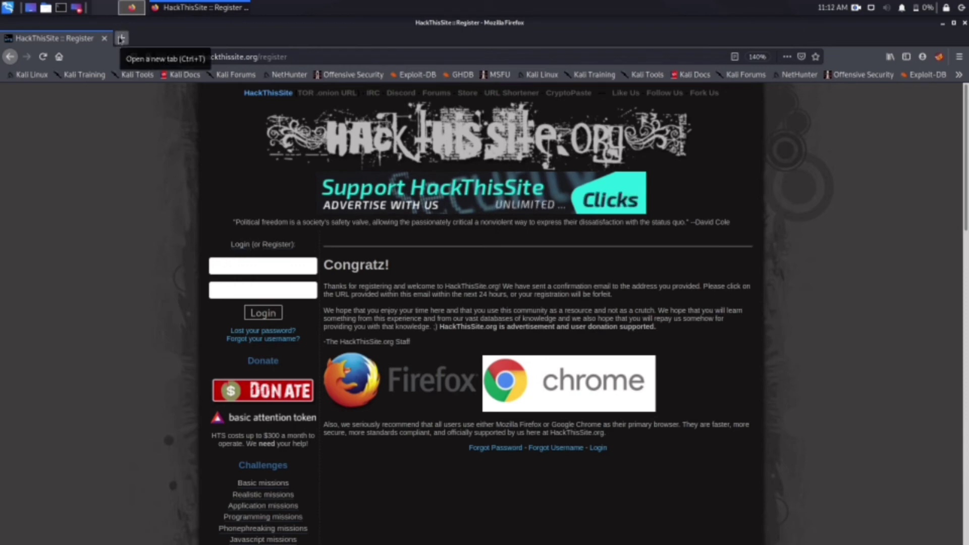
pyautogui.click(121, 39)
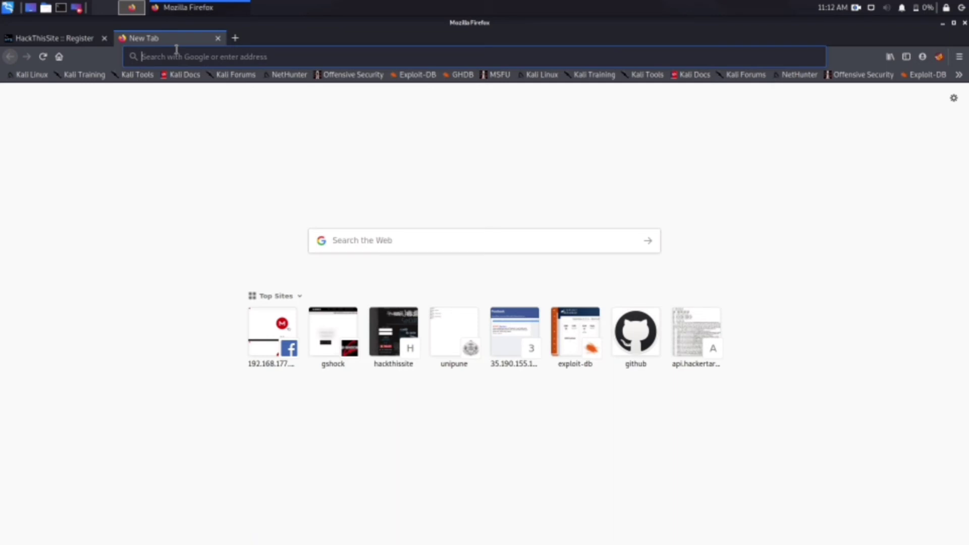
pyautogui.write('GM')
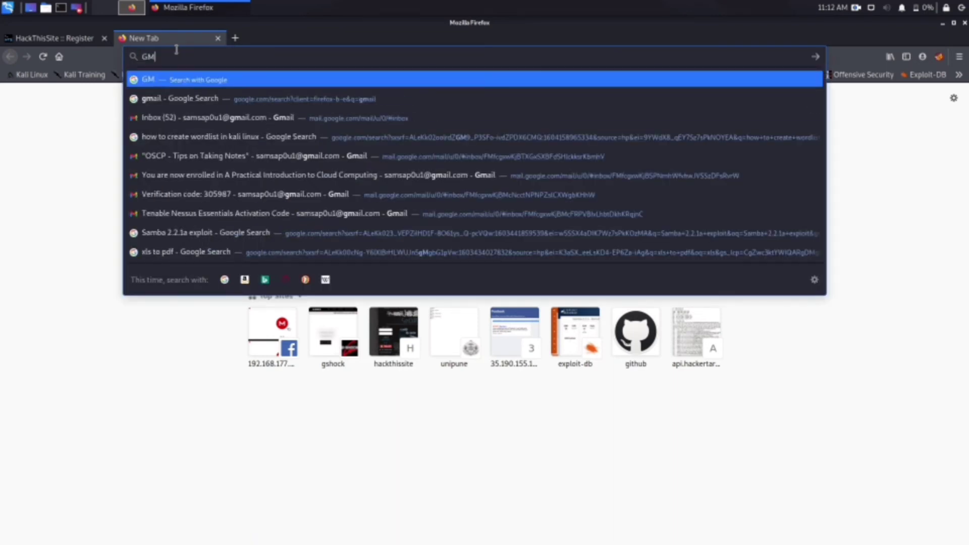
pyautogui.press('BackSpace')
pyautogui.press('BackSpace')
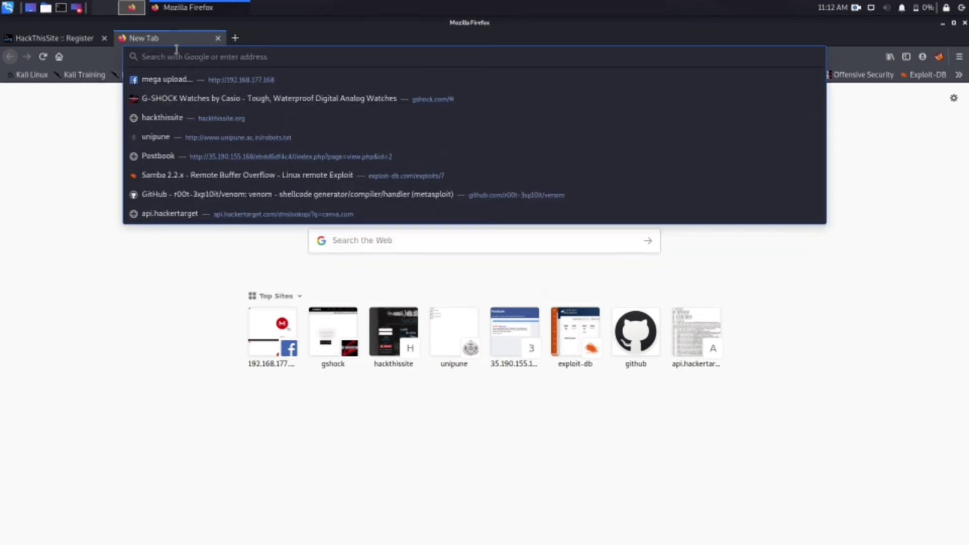
pyautogui.write('gms')
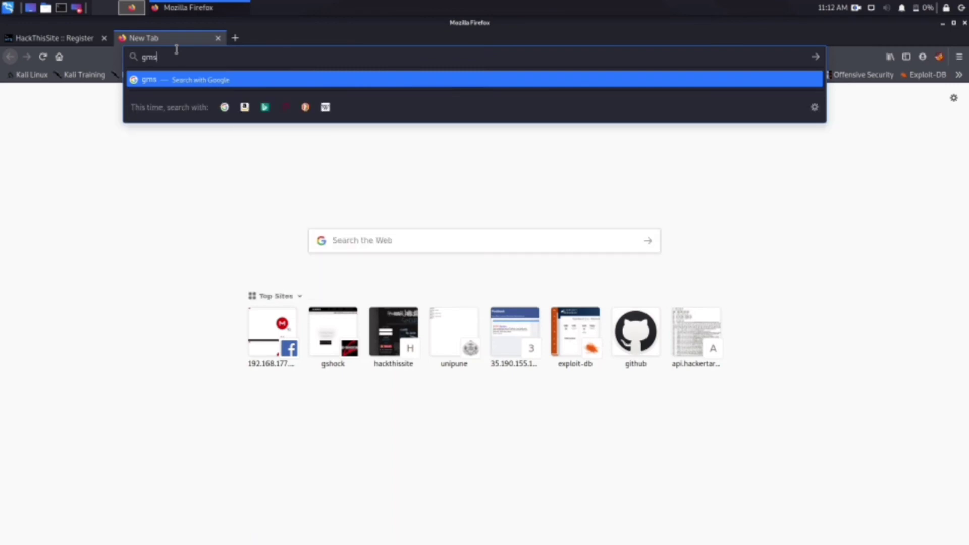
pyautogui.press('BackSpace')
pyautogui.press('BackSpace')
pyautogui.press('BackSpace')
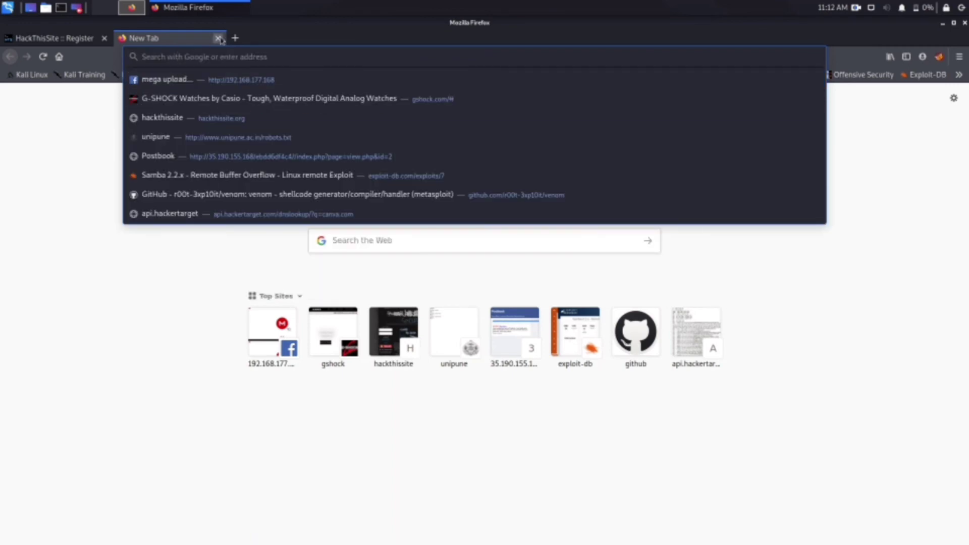
pyautogui.click(219, 38)
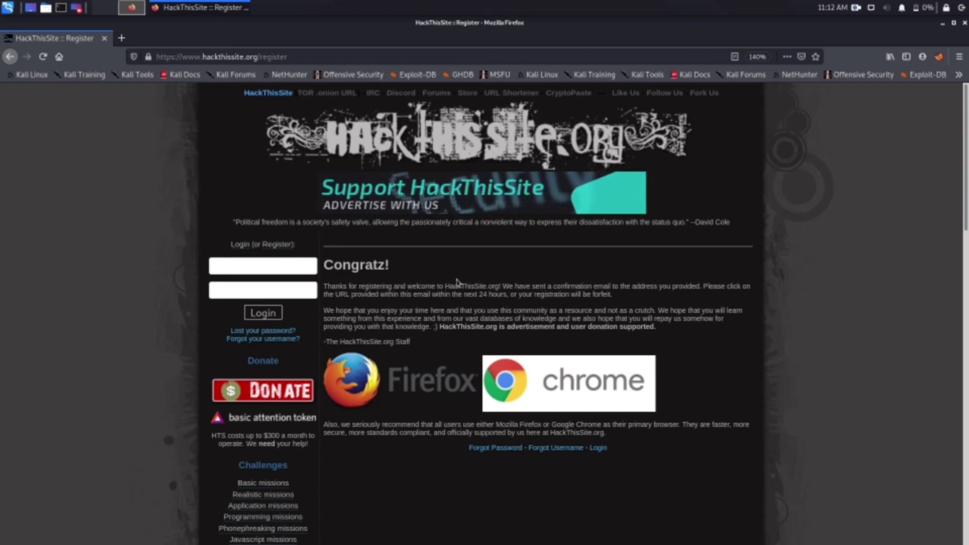
# Step: Fill the login form with the saved username and password and submit it
pyautogui.click(250, 266)
pyautogui.click(248, 291)
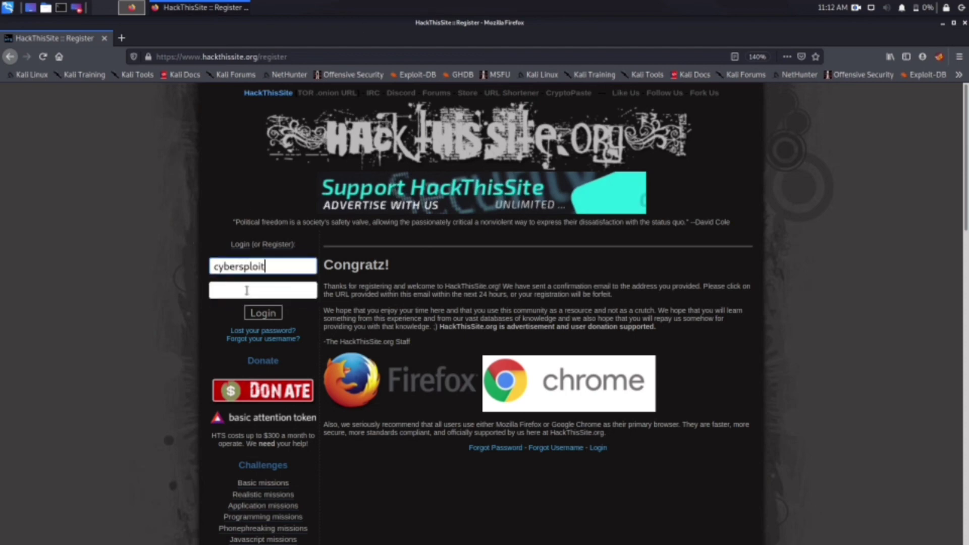
pyautogui.click(248, 291)
pyautogui.click(247, 306)
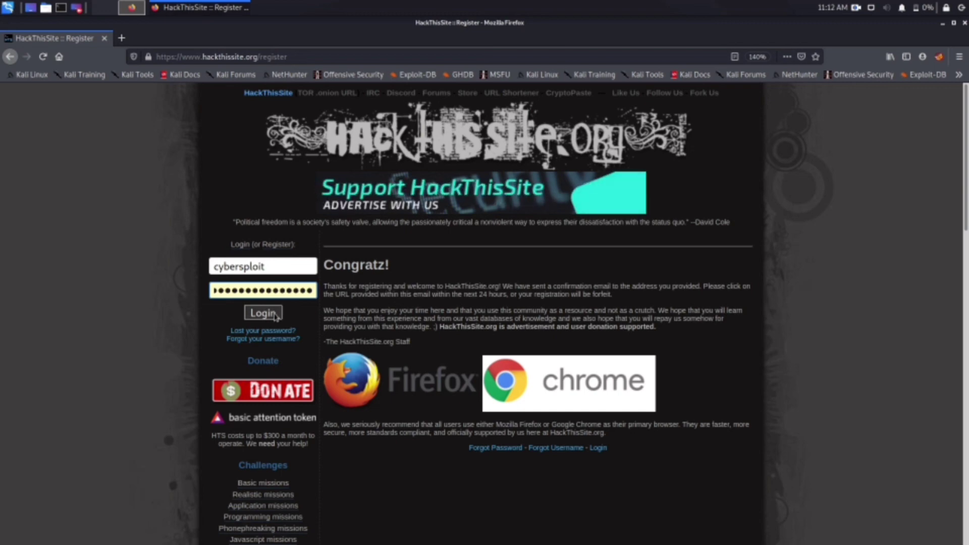
pyautogui.click(275, 314)
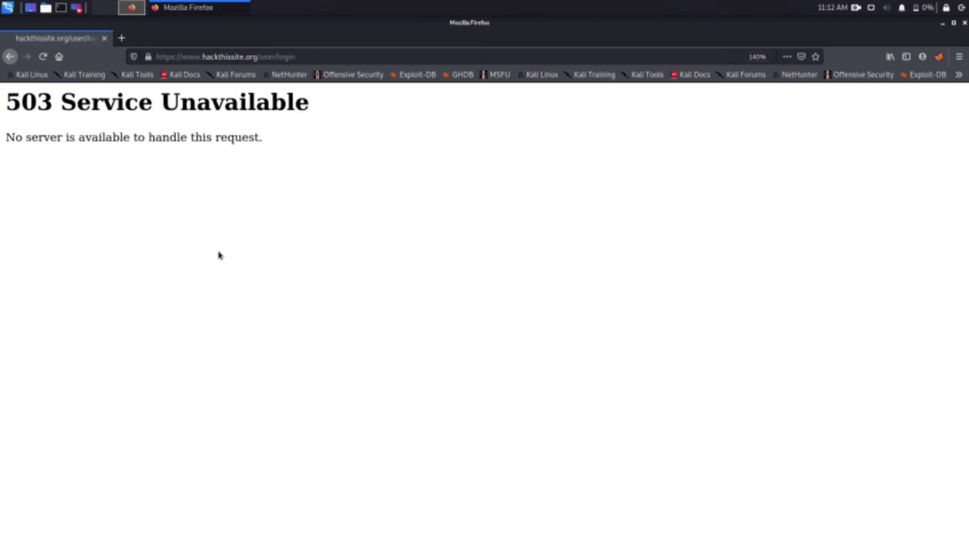
# Step: Return from the 503 error page to the HackThisSite home page and reload it
pyautogui.click(10, 57)
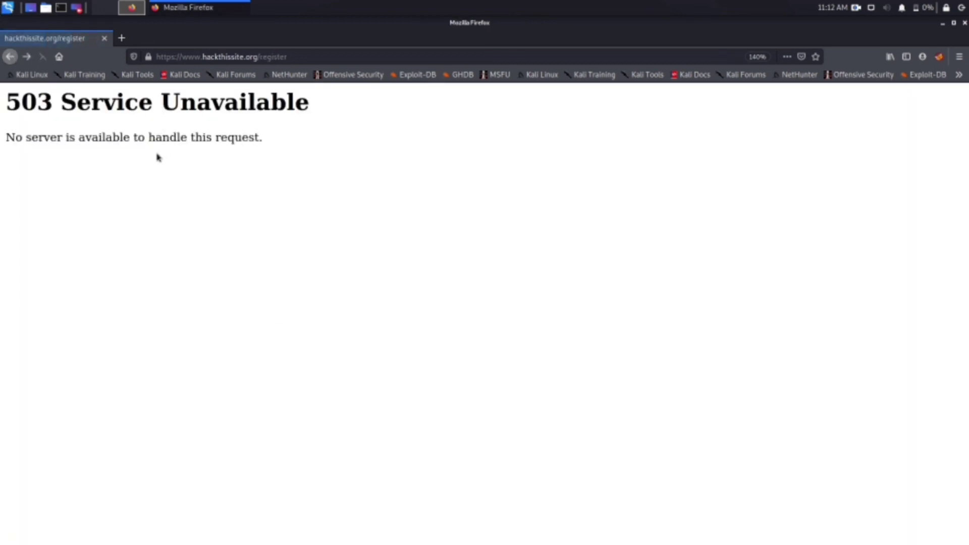
pyautogui.click(12, 58)
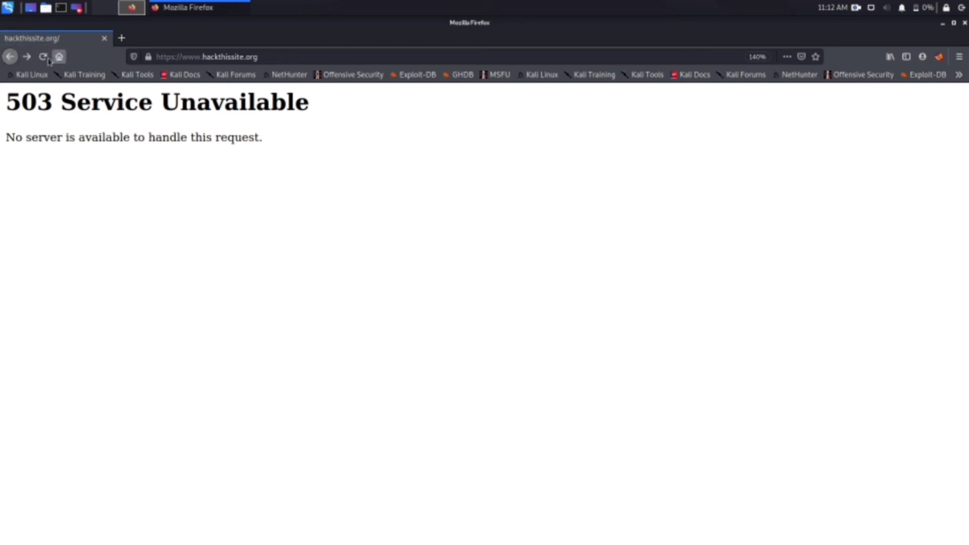
pyautogui.click(44, 58)
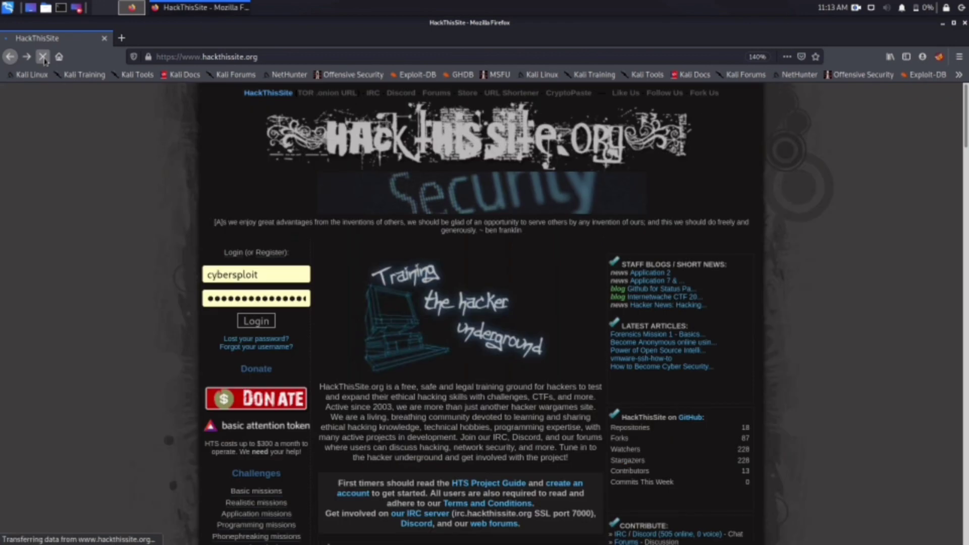
# Step: Log in with the filled credentials and scroll through the member homepage
pyautogui.click(257, 321)
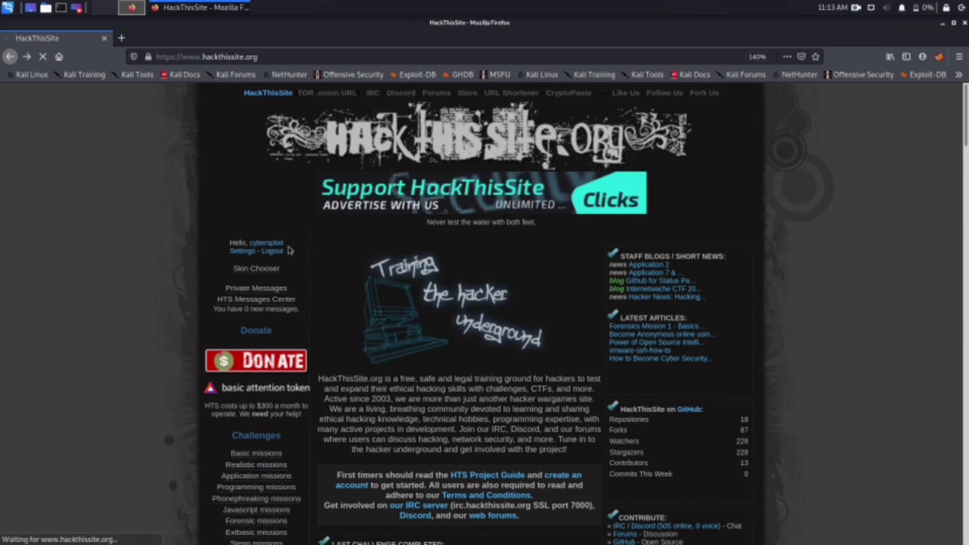
pyautogui.scroll(-2, 301, 411)
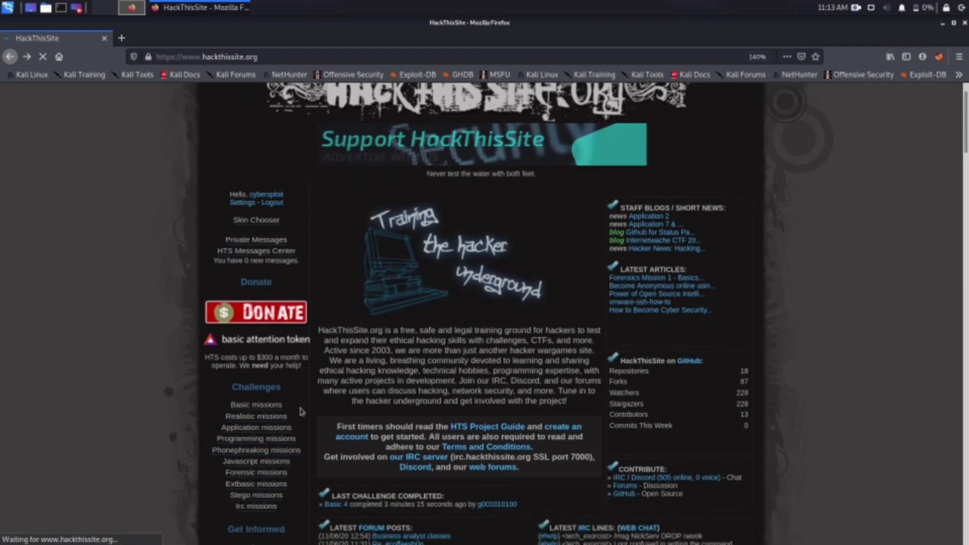
pyautogui.scroll(-5, 301, 411)
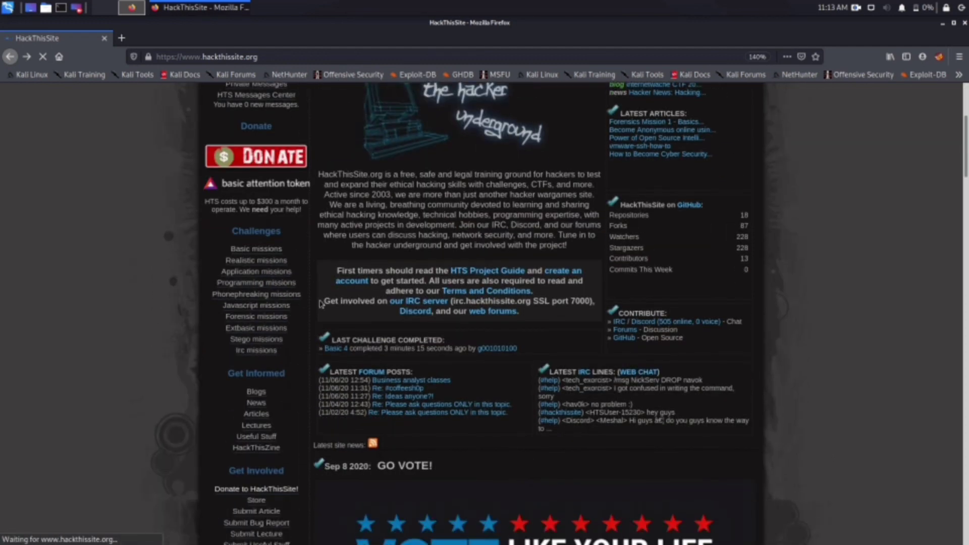
pyautogui.scroll(-4, 320, 303)
pyautogui.scroll(7, 326, 343)
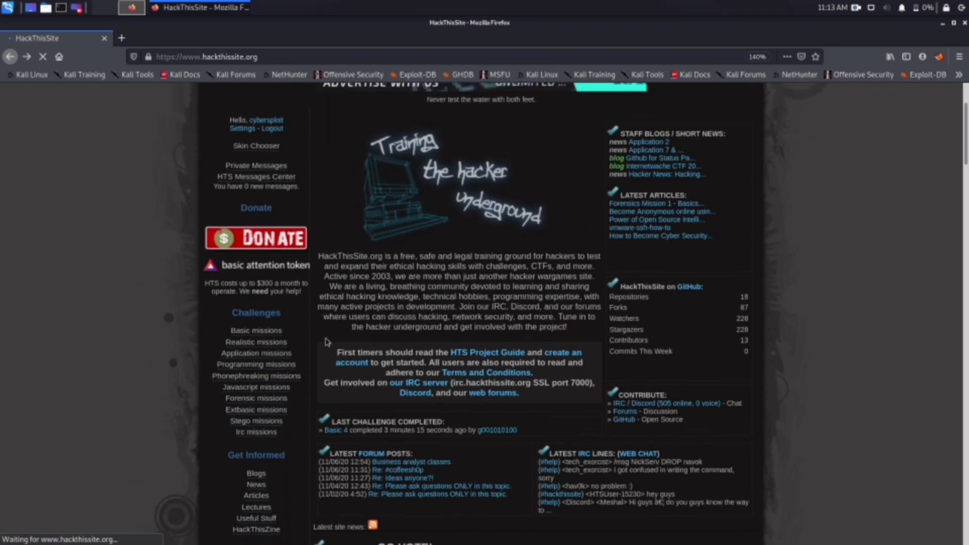
pyautogui.scroll(3, 326, 343)
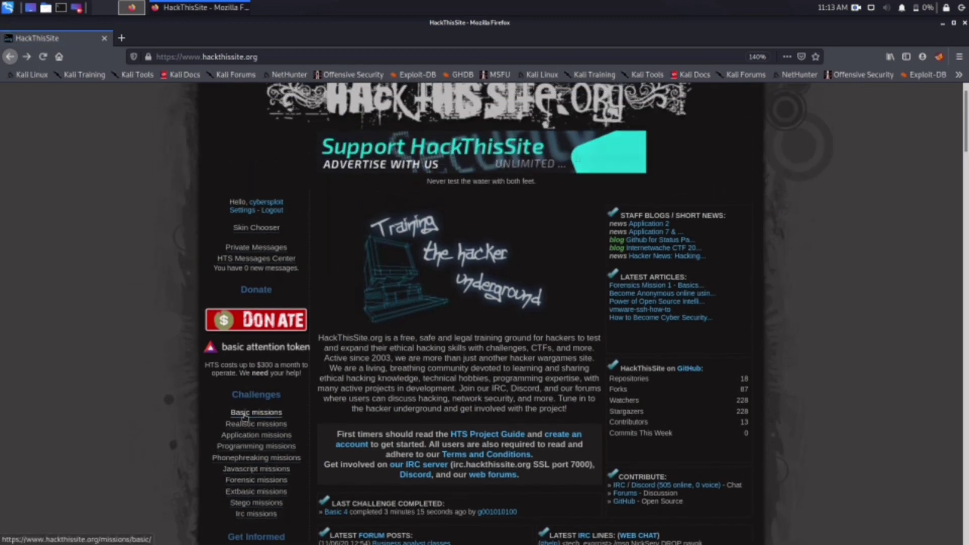